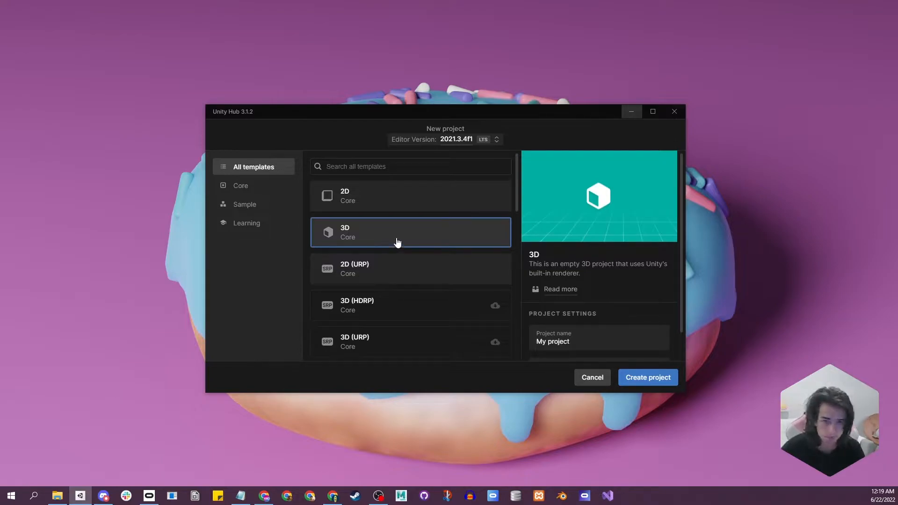
Look through the list of available templates for the new project
scroll(392, 246, down, 2)
scroll(392, 245, down, 2)
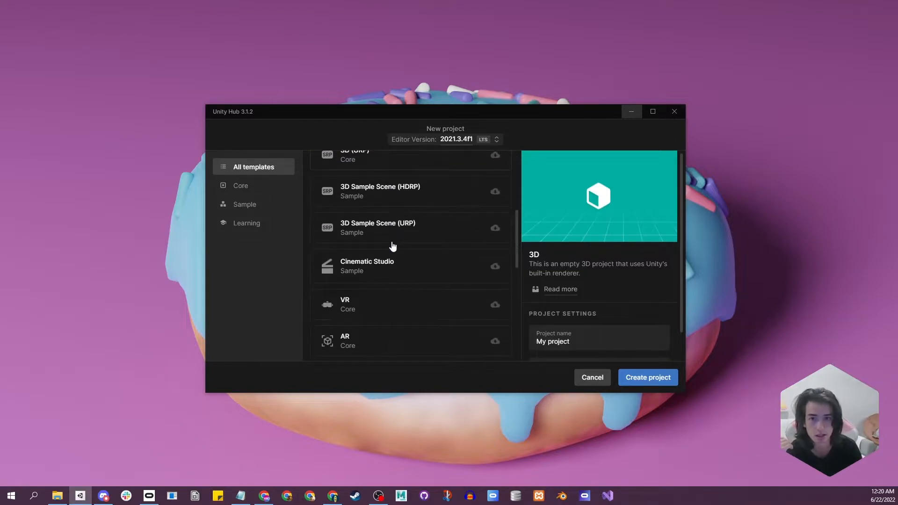
scroll(382, 241, down, 1)
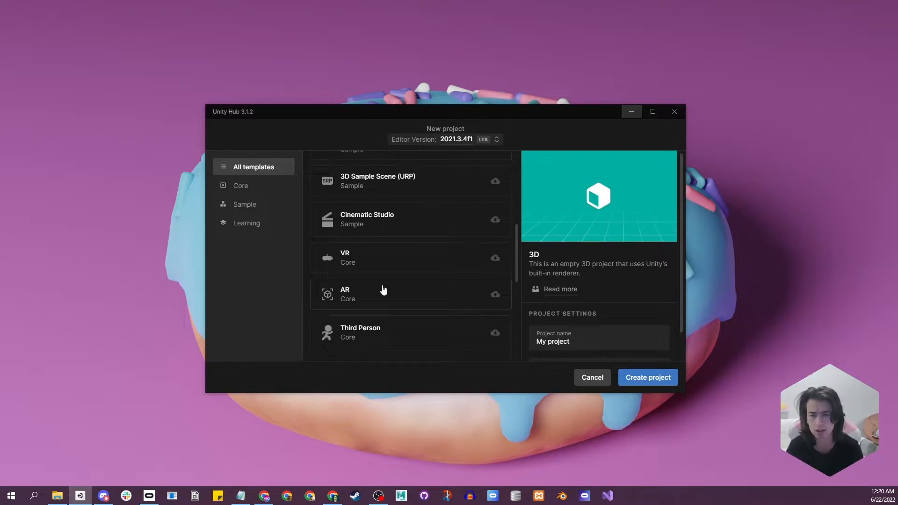
scroll(383, 262, down, 4)
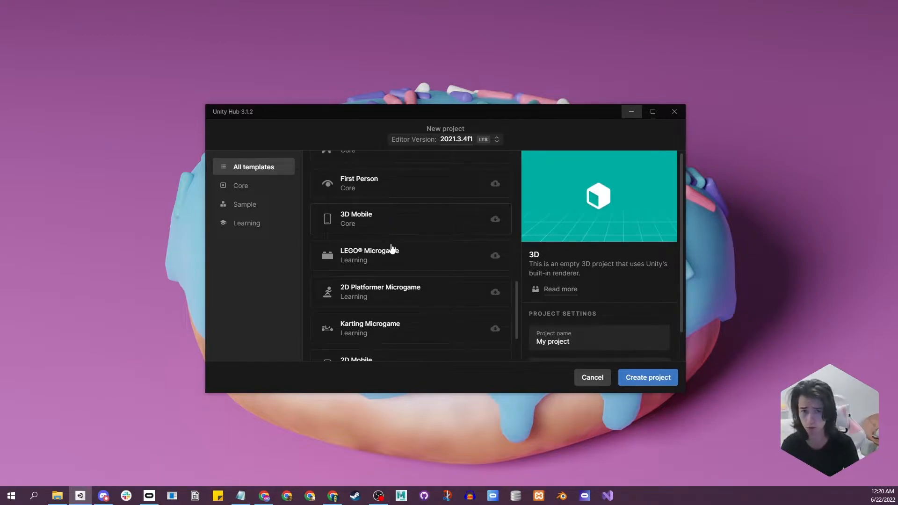
scroll(391, 247, down, 1)
scroll(377, 241, up, 7)
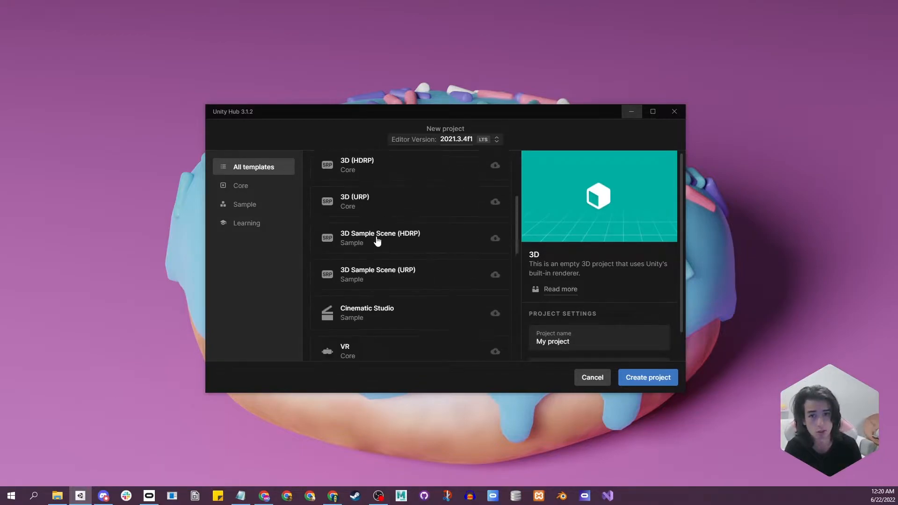
scroll(377, 240, up, 3)
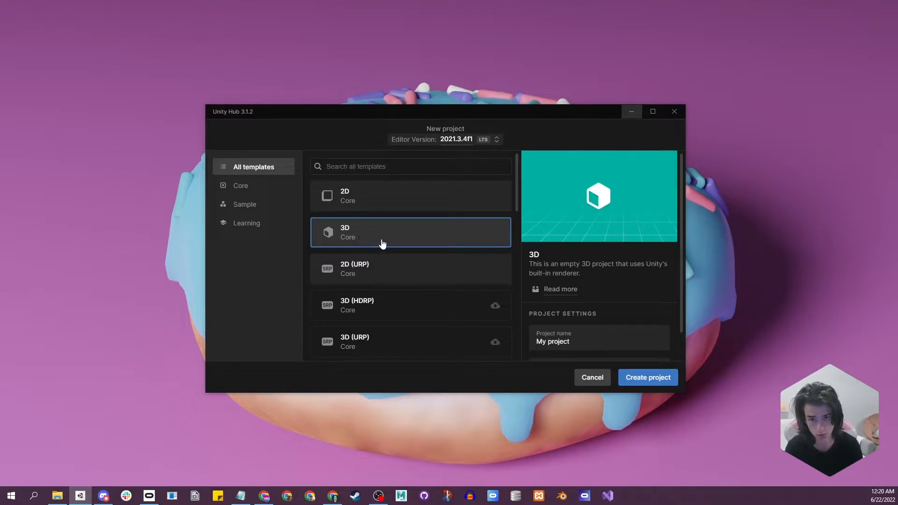
Name the new 3D project MyFirstProject_bananas
triple_click(549, 345)
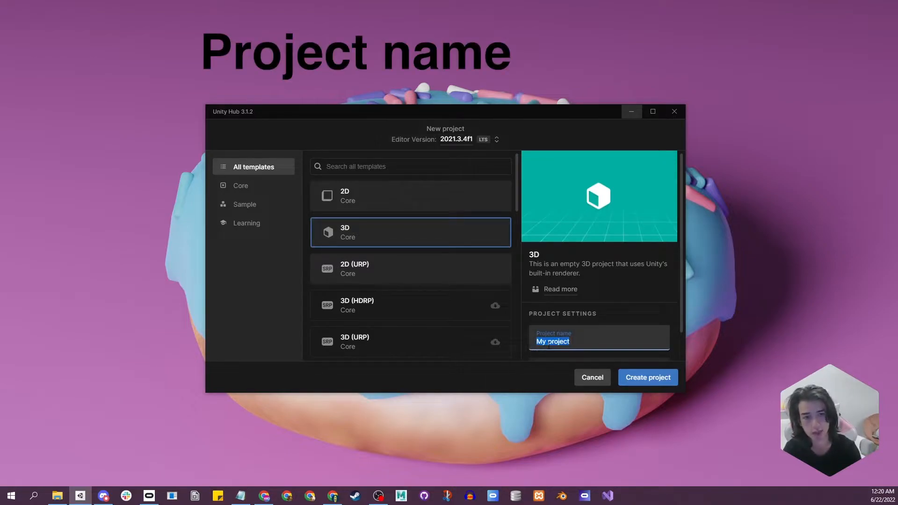
text(MyFirs)
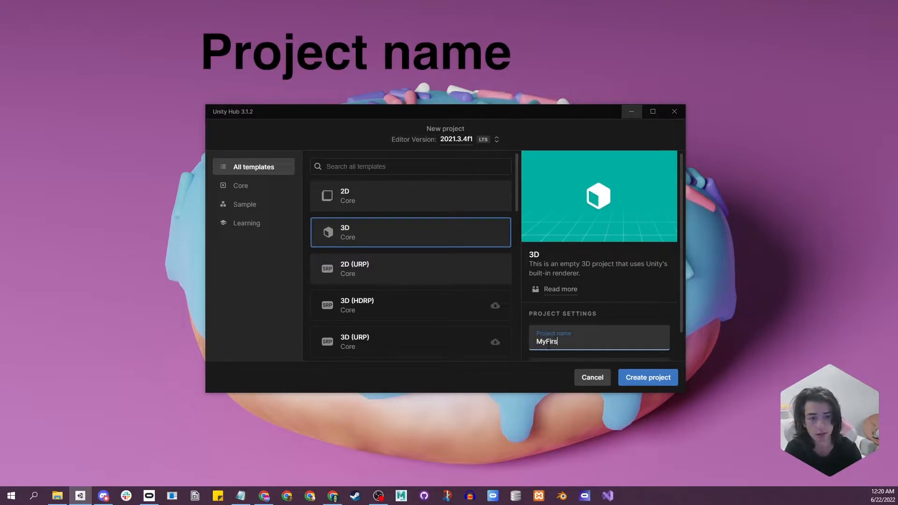
text(tProject_)
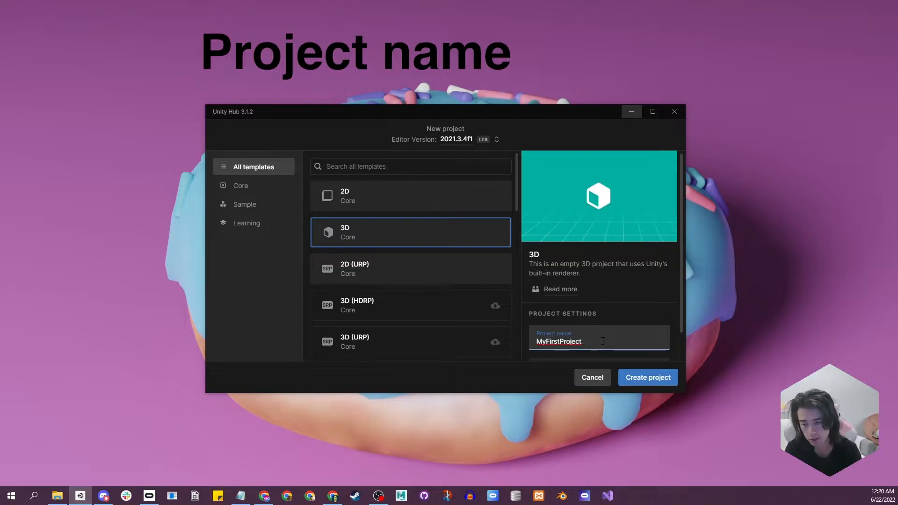
text(banan)
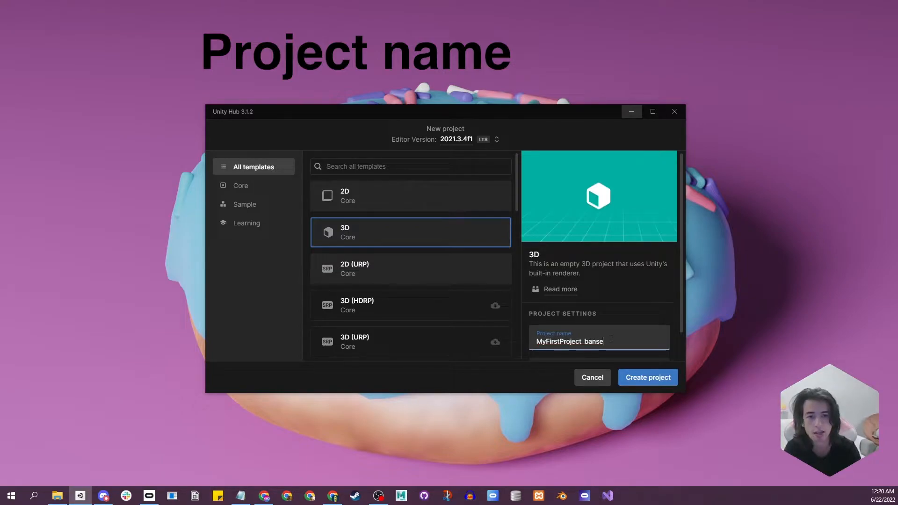
text(as)
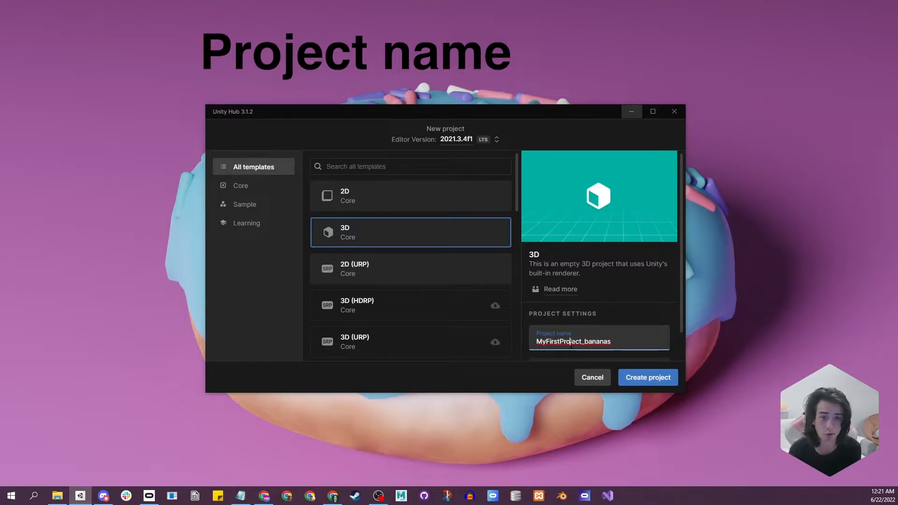
Replace the suffix after the underscore so that the project name reads MyFirstProject_battery
double_click(614, 340)
click(614, 340)
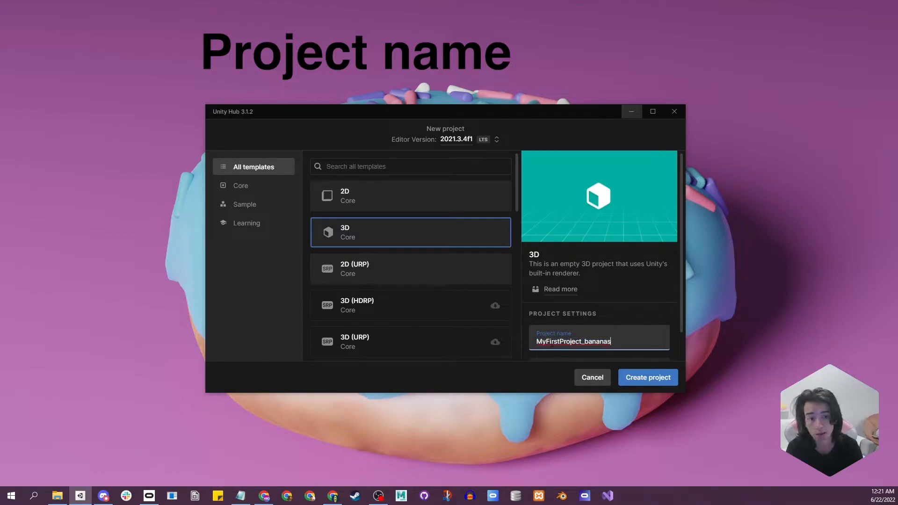
double_click(612, 341)
click(610, 340)
drag(613, 342, 585, 342)
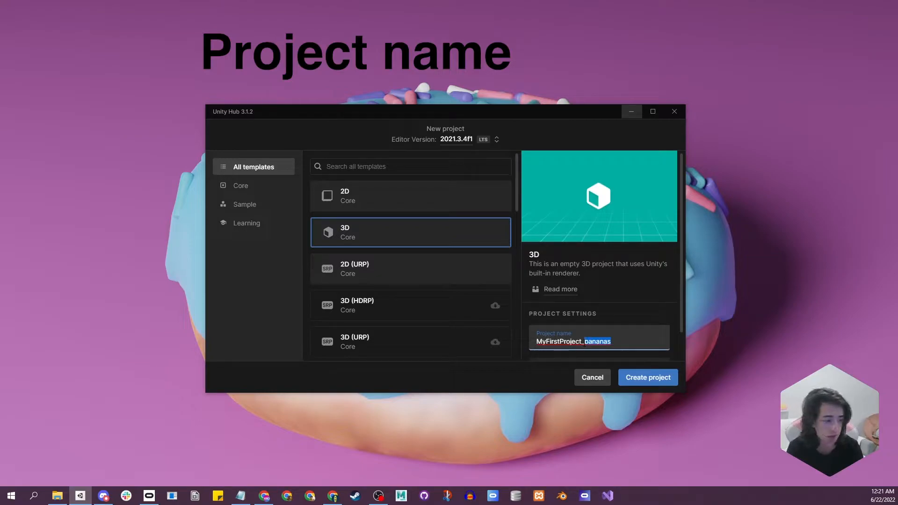
text(11)
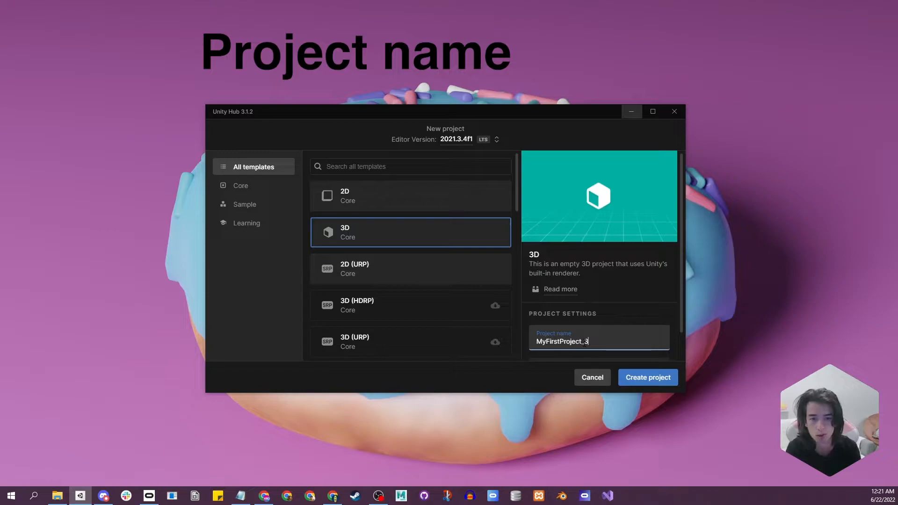
key(BackSpace)
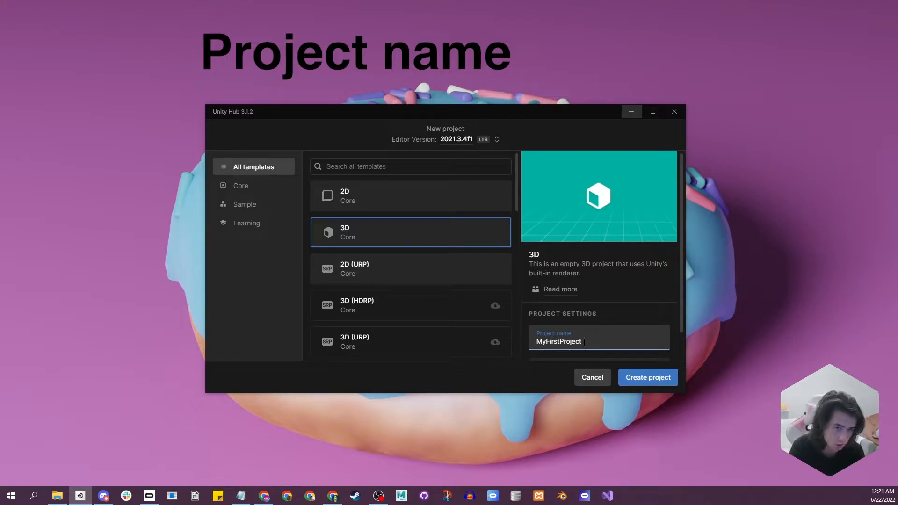
text(battery)
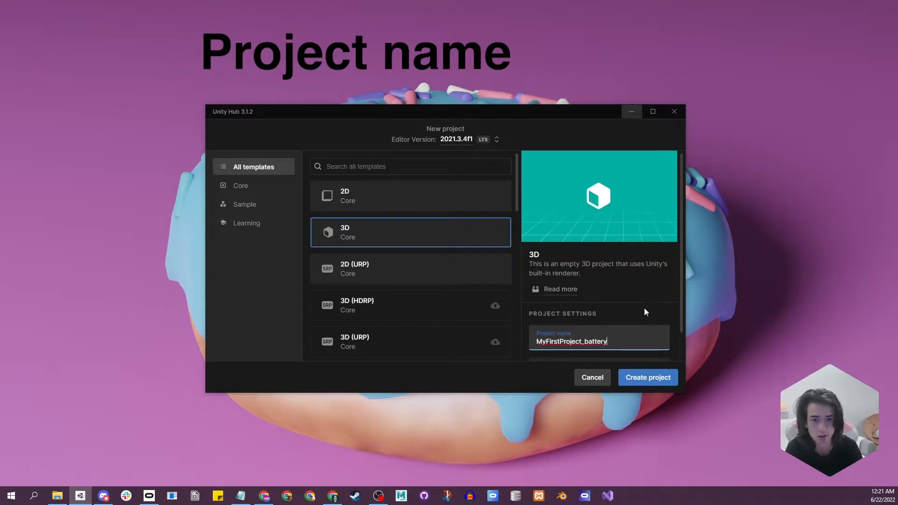
Choose the GitHub folder inside Documents as the new project's location
scroll(645, 310, down, 1)
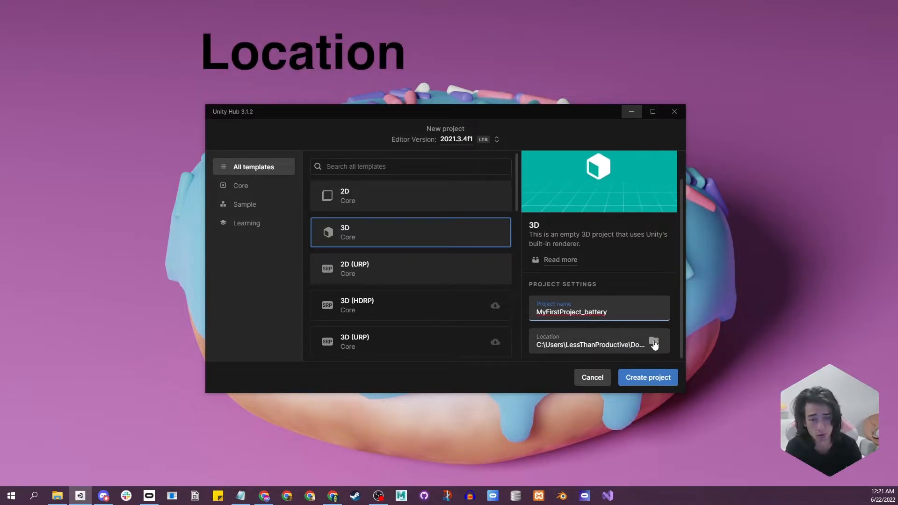
click(653, 342)
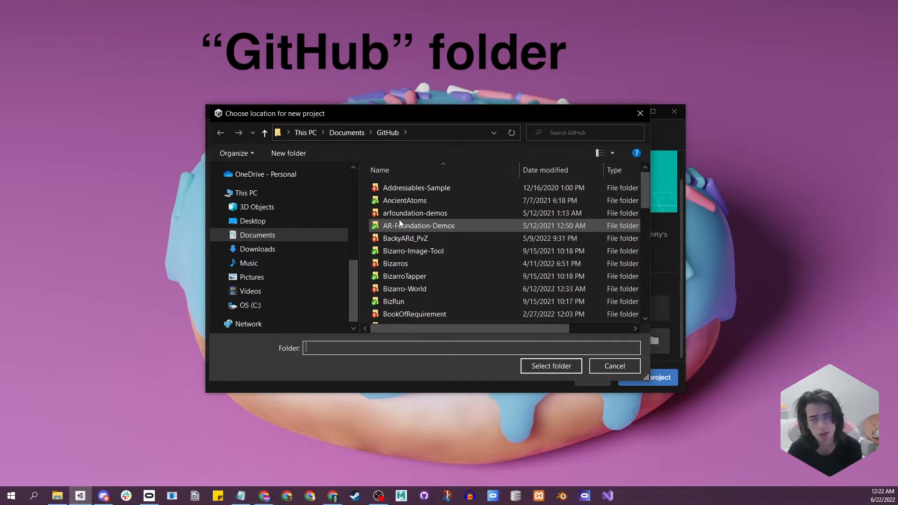
scroll(397, 202, down, 2)
scroll(397, 203, up, 2)
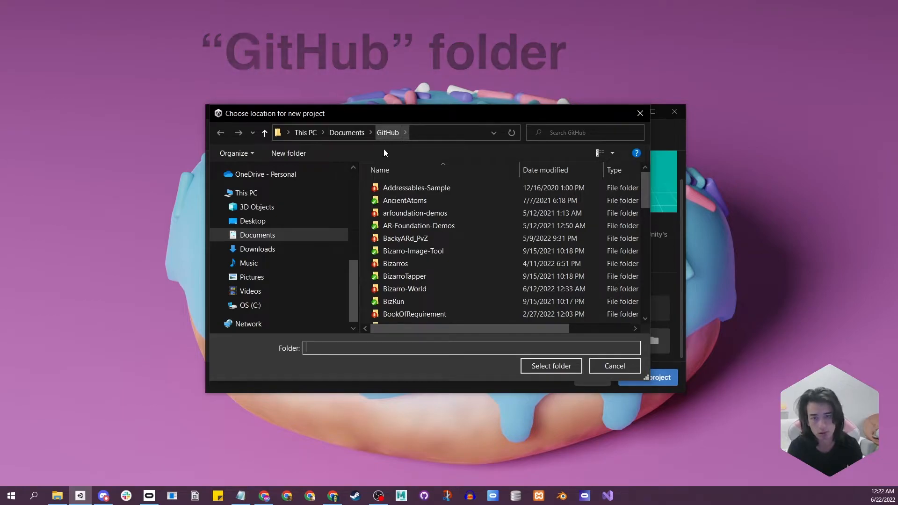
scroll(445, 244, down, 8)
click(549, 366)
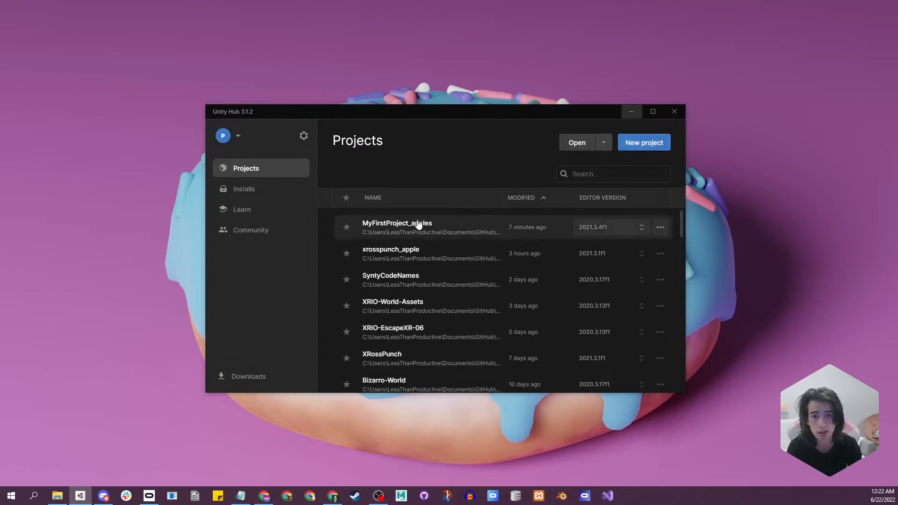
Open the existing MyFirstProject_apples project
click(413, 227)
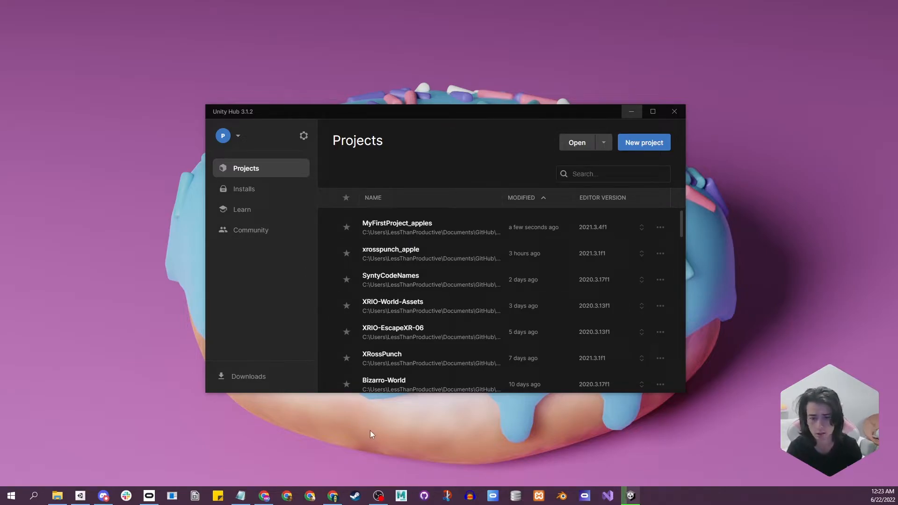
Switch to Chrome and open the Unity Asset Store from the "unity asset store" search results in a new tab
click(332, 495)
click(145, 71)
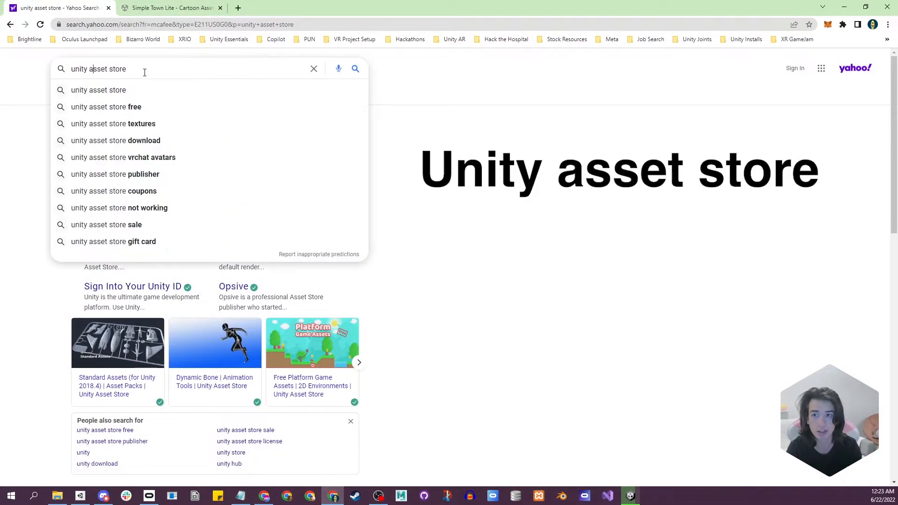
click(10, 156)
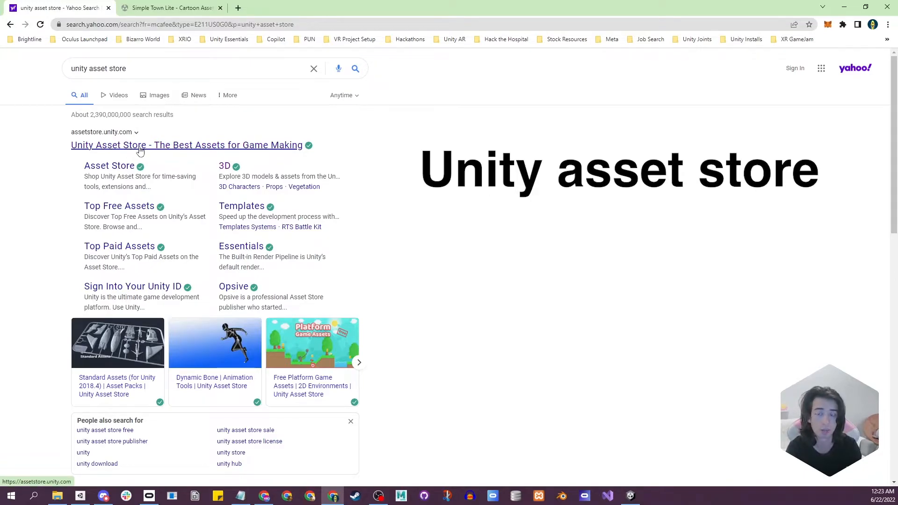
ctrl+click(143, 146)
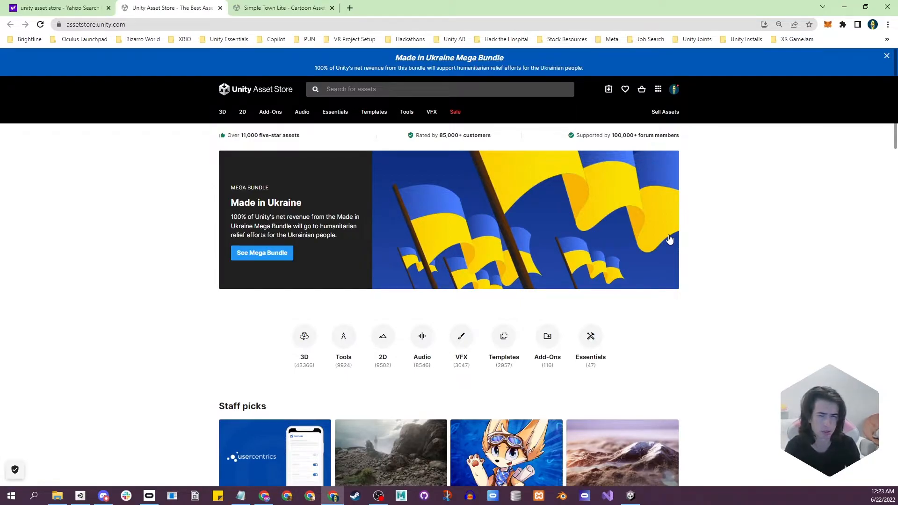
Search the Asset Store for "simple town lite" and open the Simple Town Lite - Cartoon Assets page
click(342, 91)
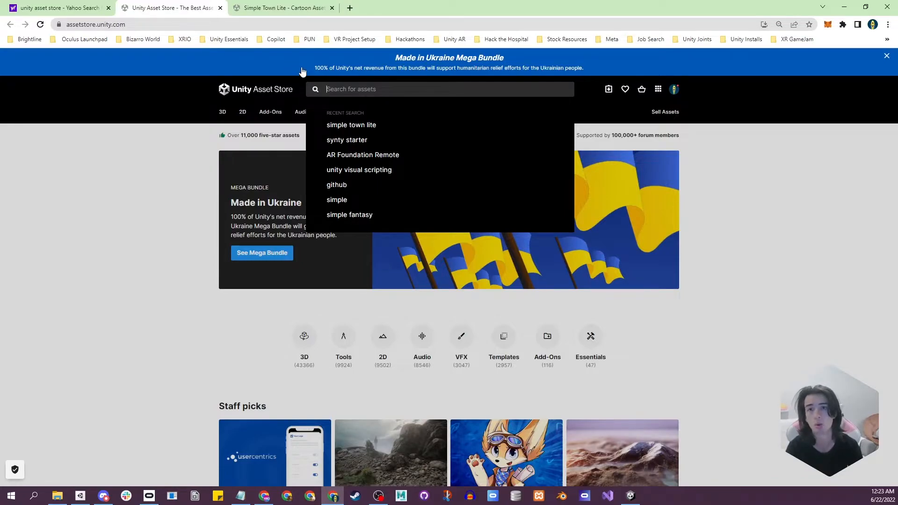
text(simpl)
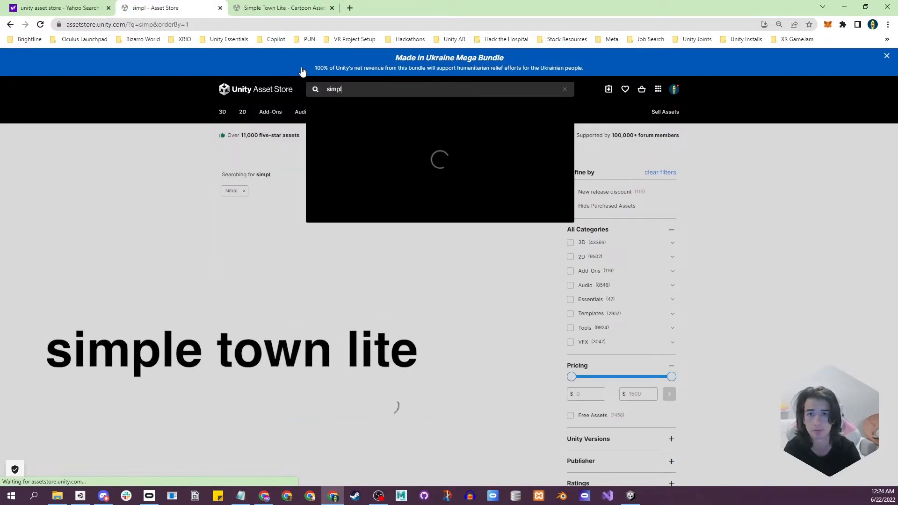
text(e town lite)
key(Return)
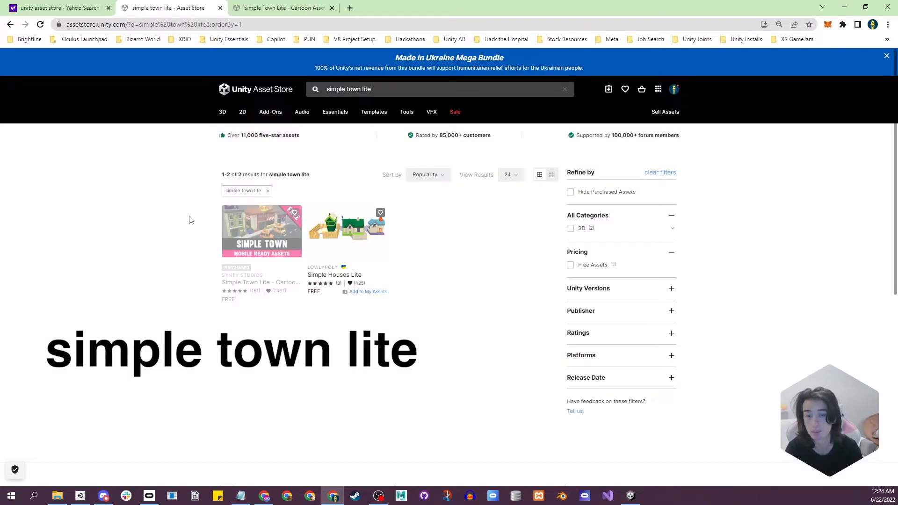
click(261, 240)
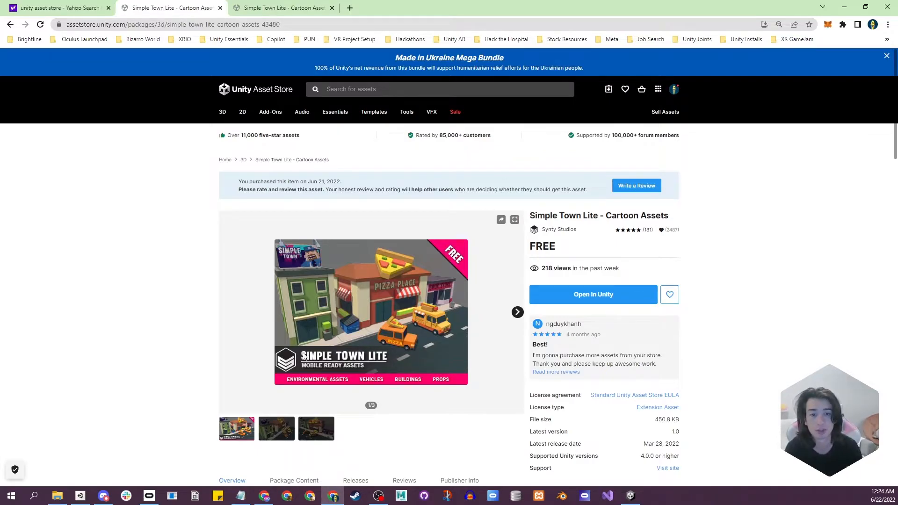
Return to the Asset Store home page and open the 3D category
click(350, 90)
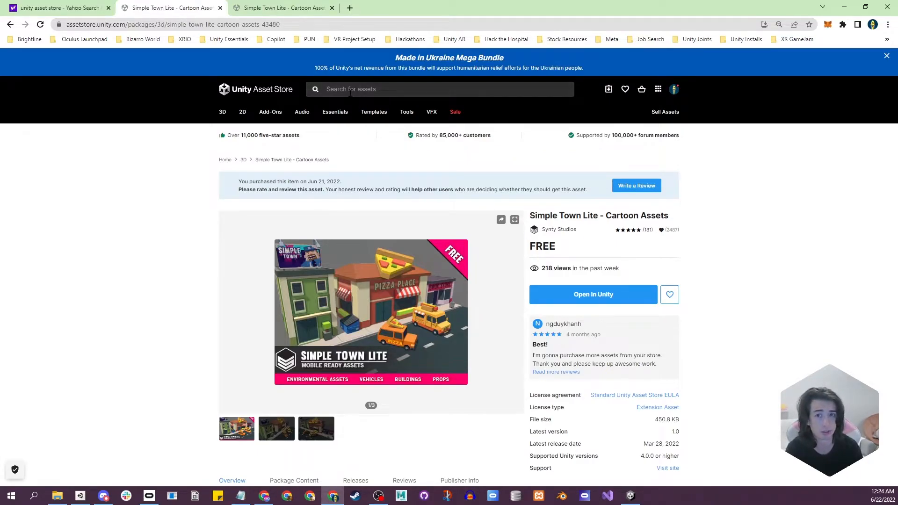
click(201, 197)
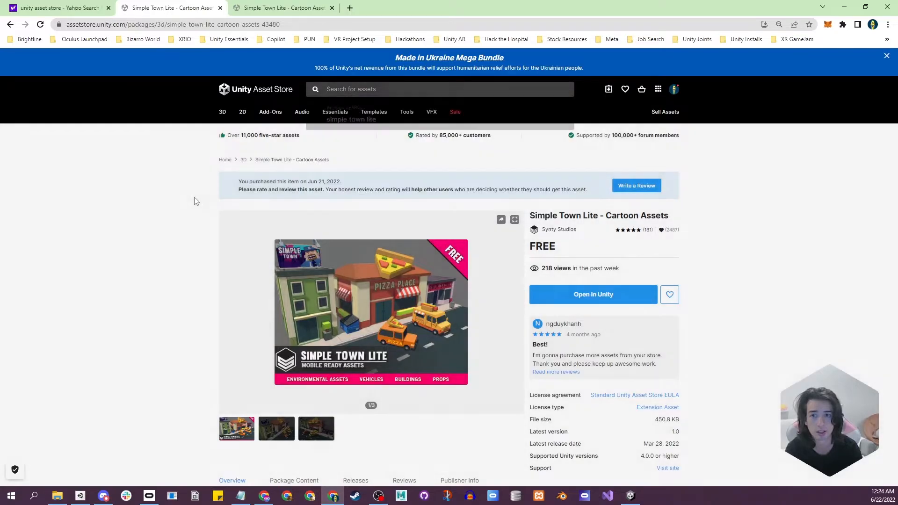
click(226, 160)
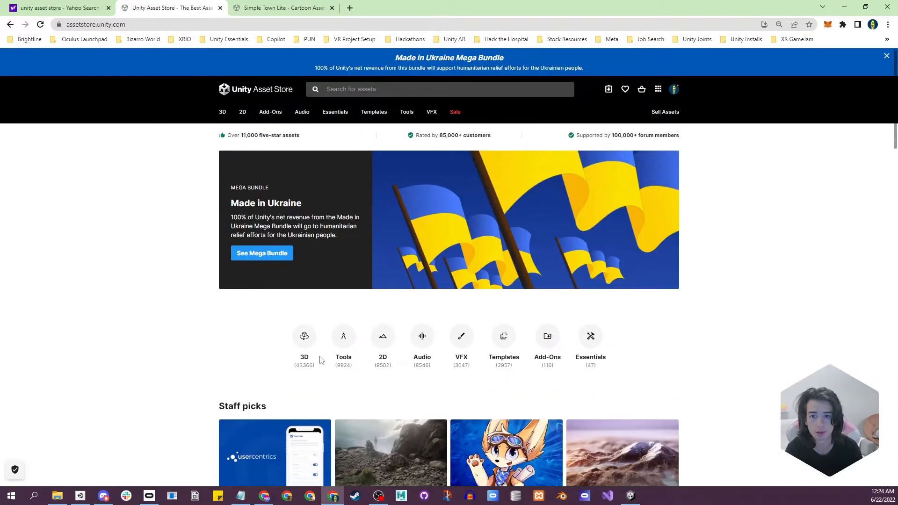
click(305, 339)
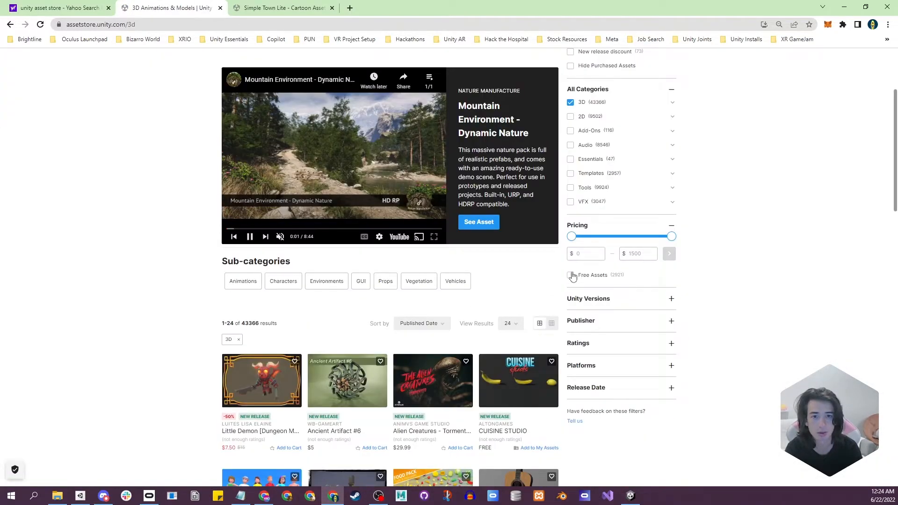
Filter the 3D category by pricing to show only Free Assets
click(577, 226)
scroll(617, 196, up, 1)
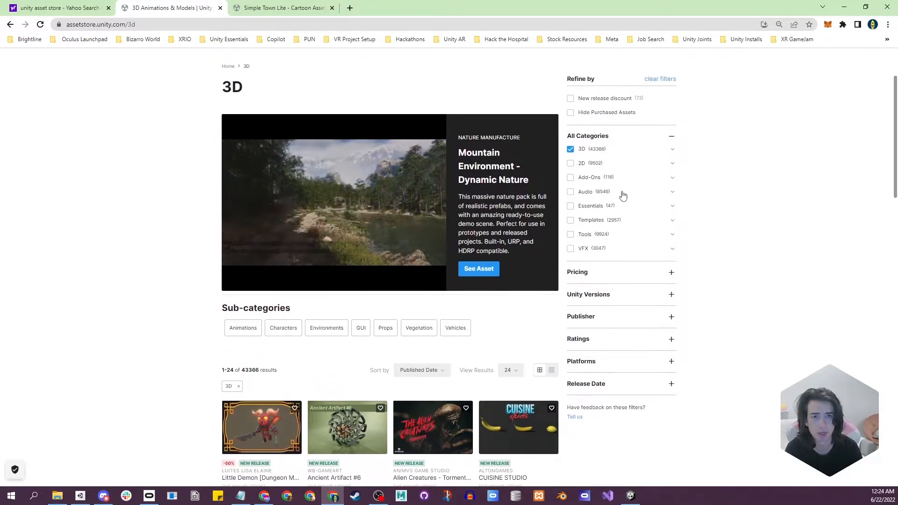
click(582, 275)
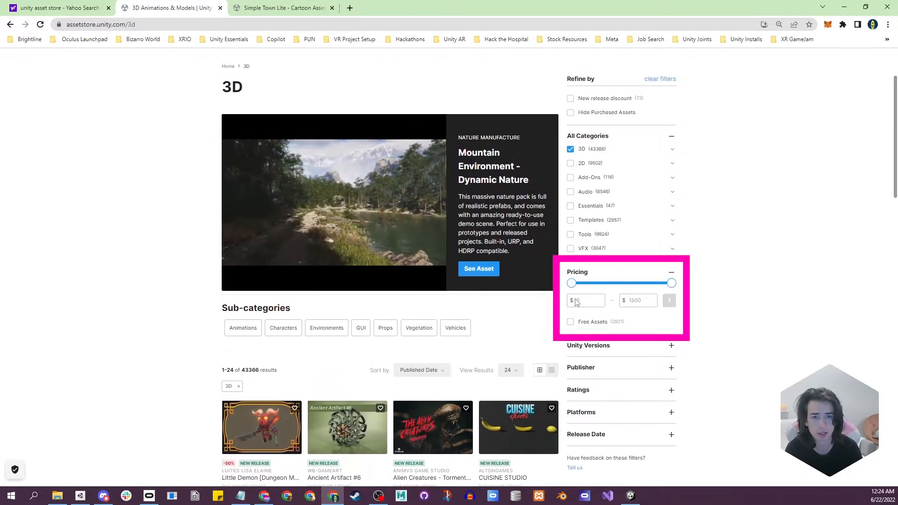
click(571, 322)
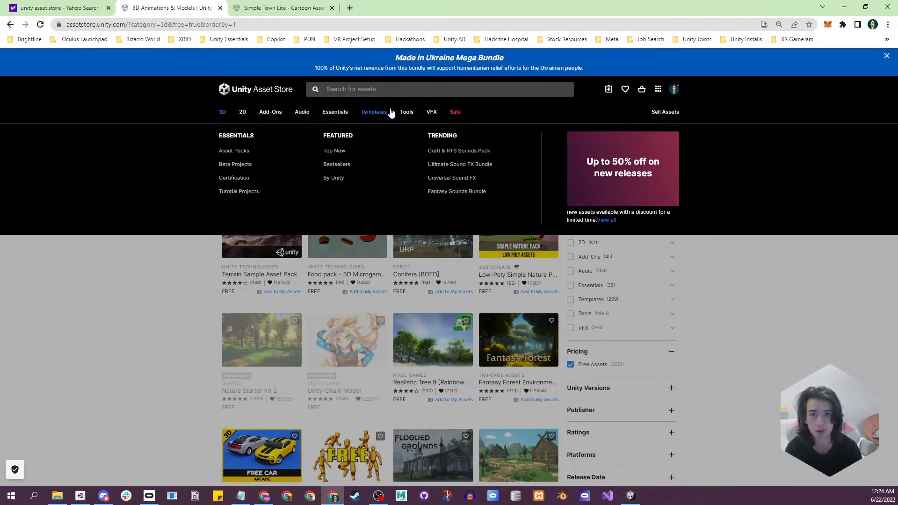
mouse_move(409, 114)
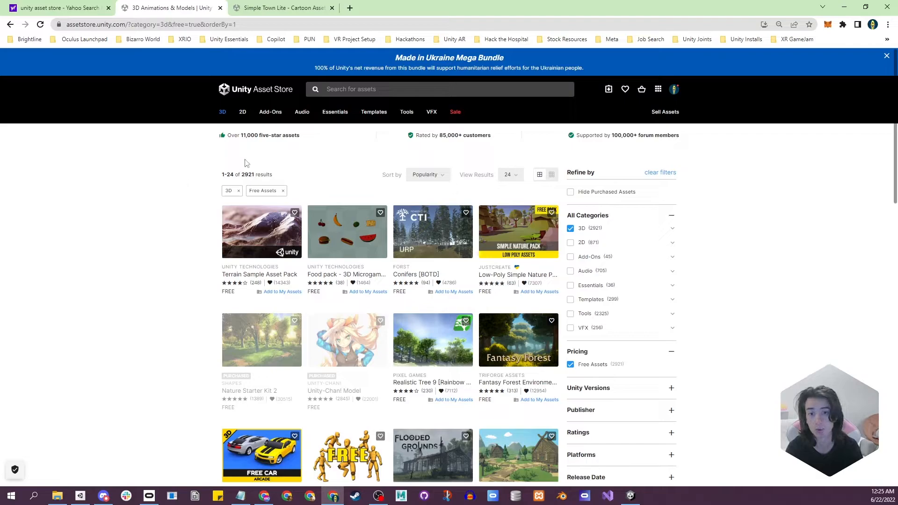
Return to the Simple Town Lite - Cartoon Assets page and open the asset in the Unity Editor
click(294, 10)
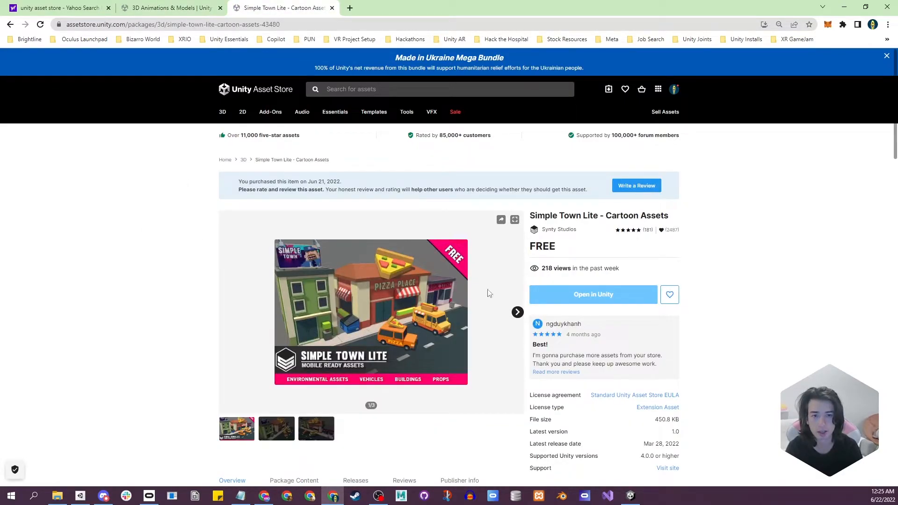
click(605, 297)
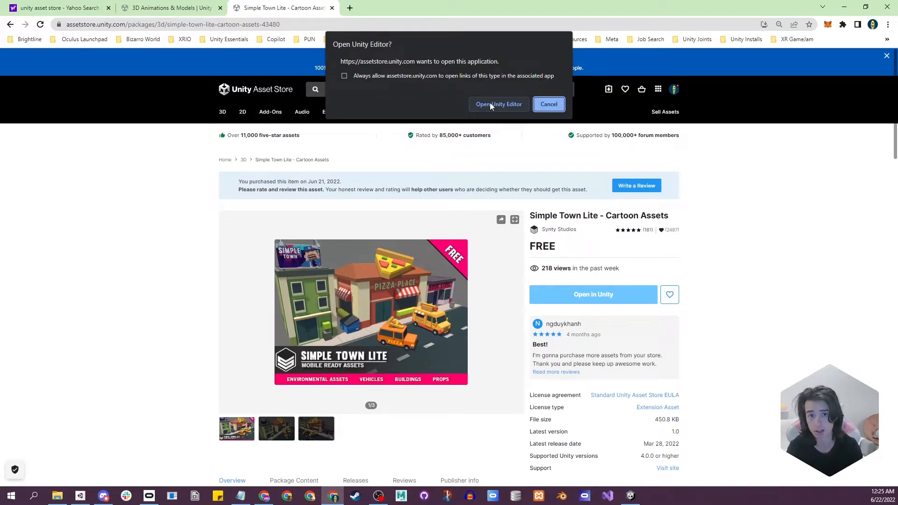
click(491, 105)
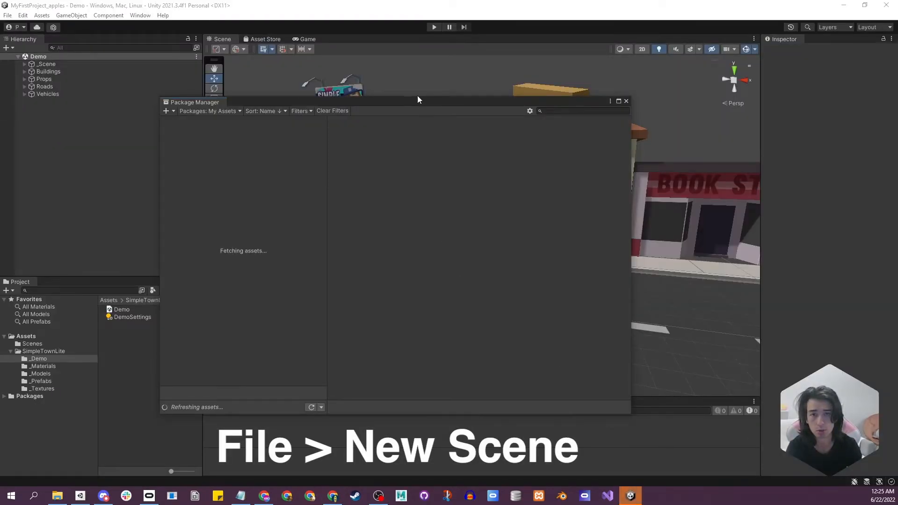
Create a new scene, and close and reopen the Package Manager
click(7, 15)
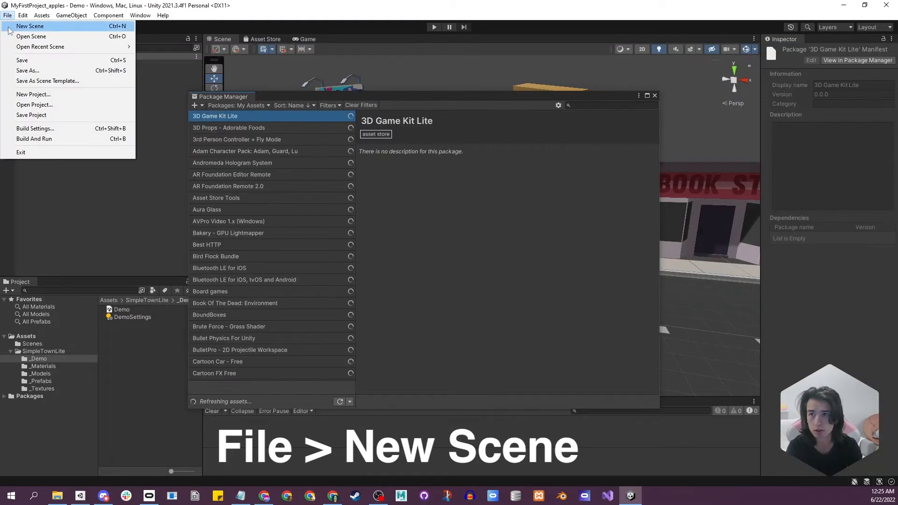
click(29, 27)
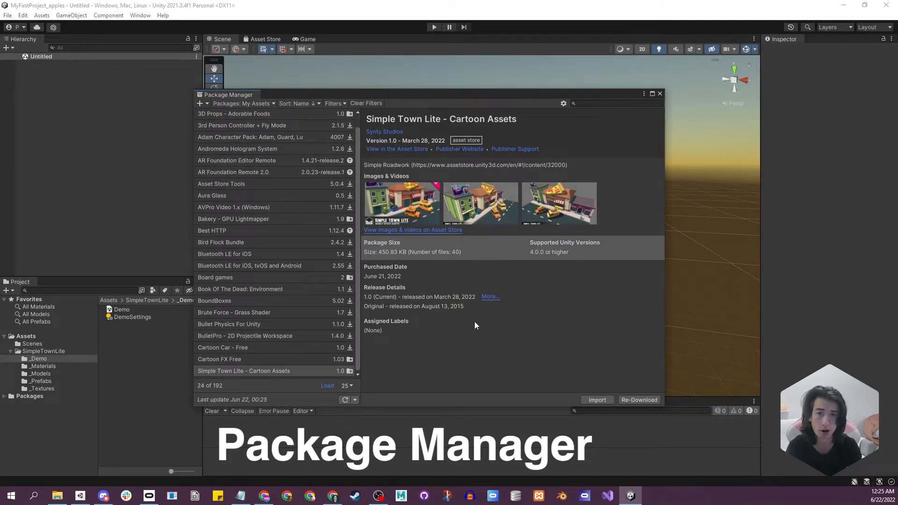
click(660, 94)
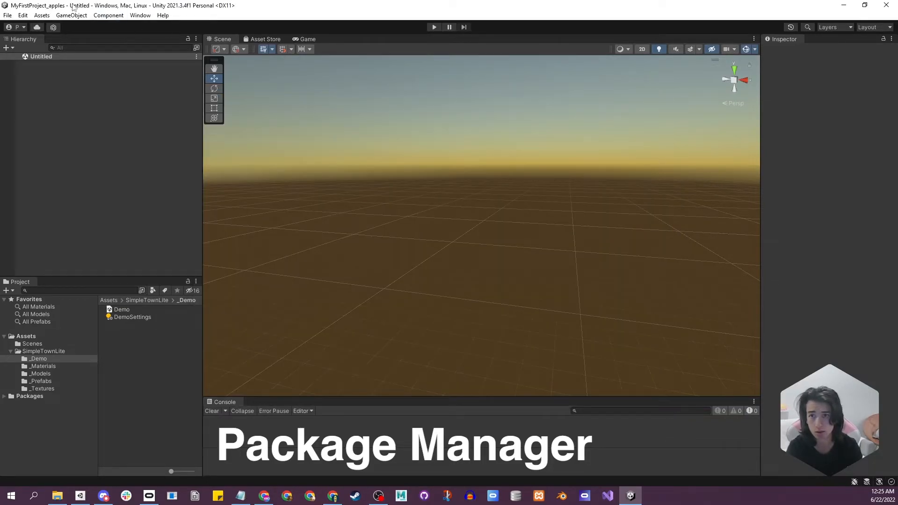
click(146, 18)
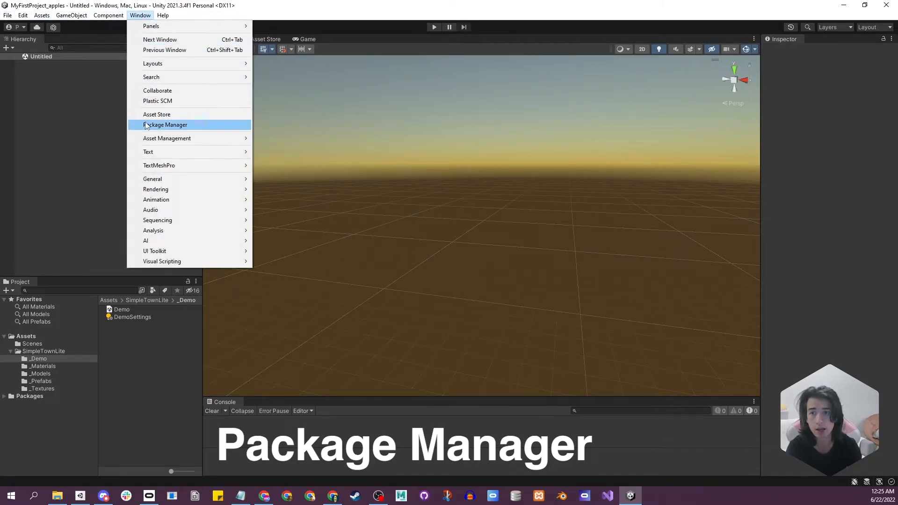
click(165, 124)
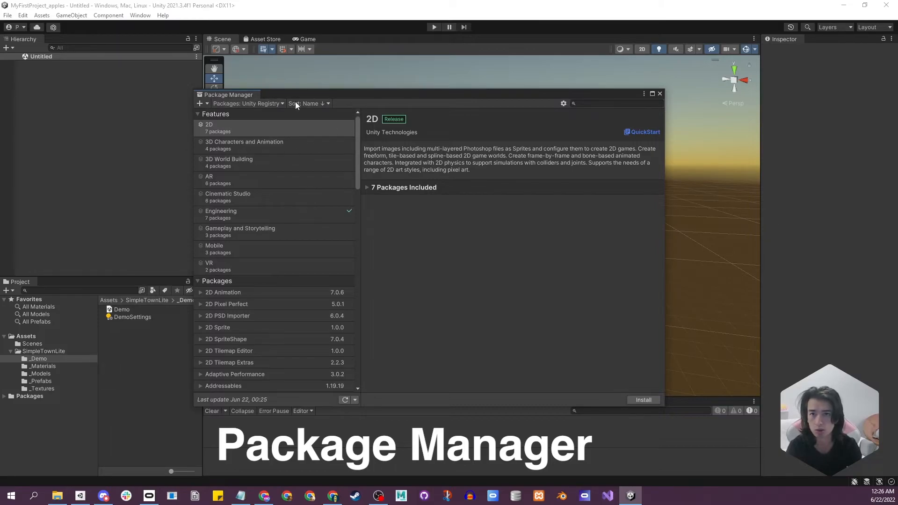
Examine the packages included in the AR, VR and Cinematic Studio feature sets and look through the Unity Registry list
scroll(253, 157, down, 1)
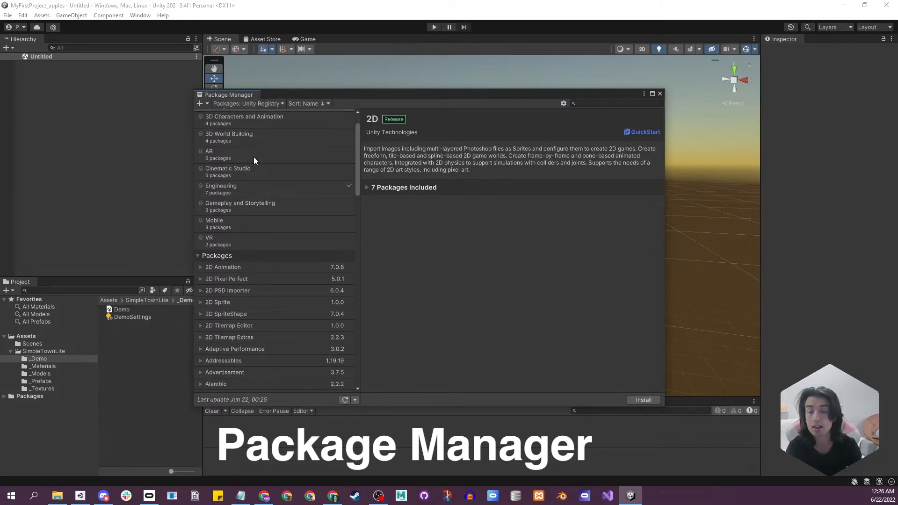
click(234, 152)
click(241, 172)
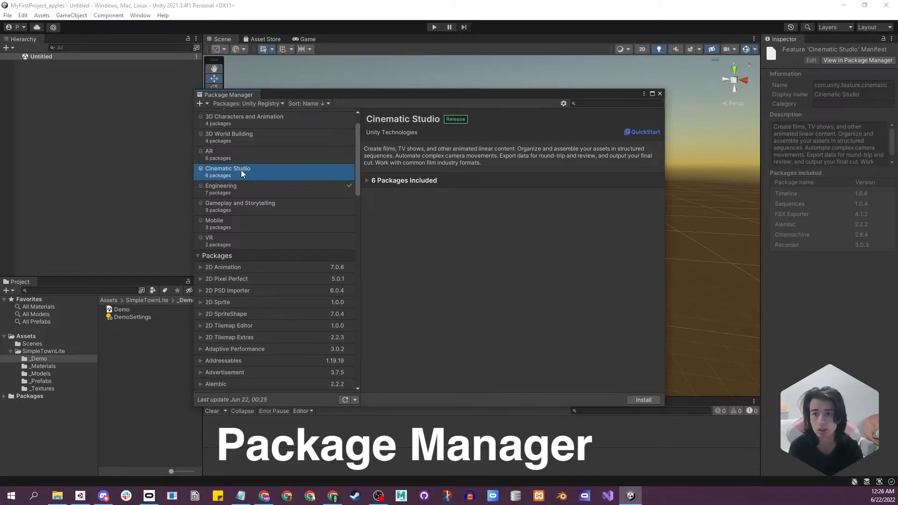
click(229, 151)
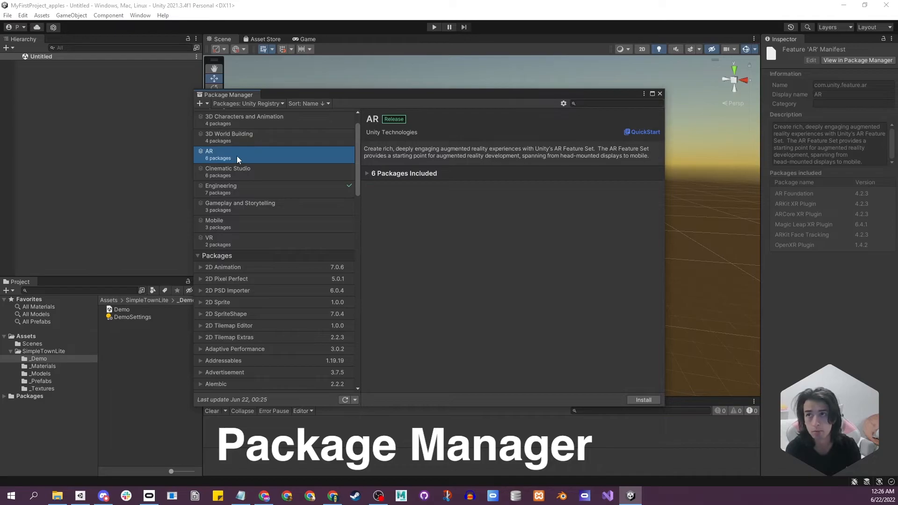
click(367, 174)
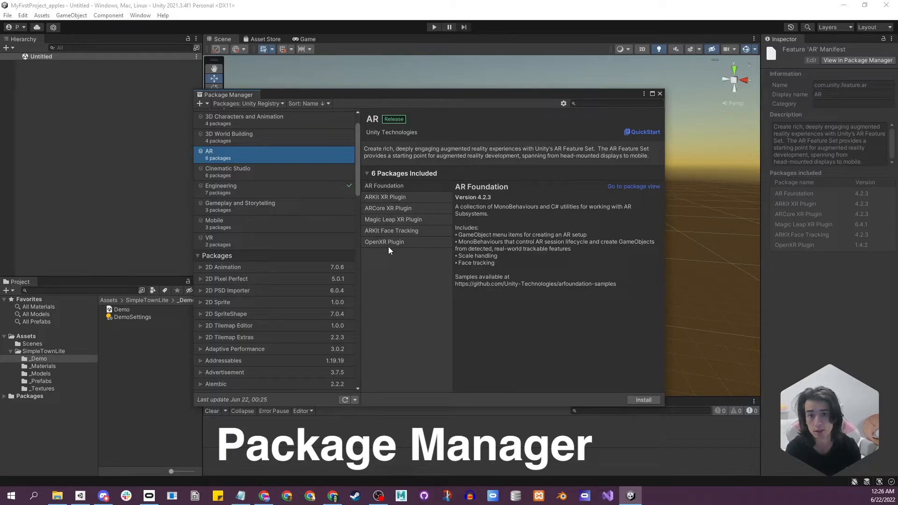
click(236, 248)
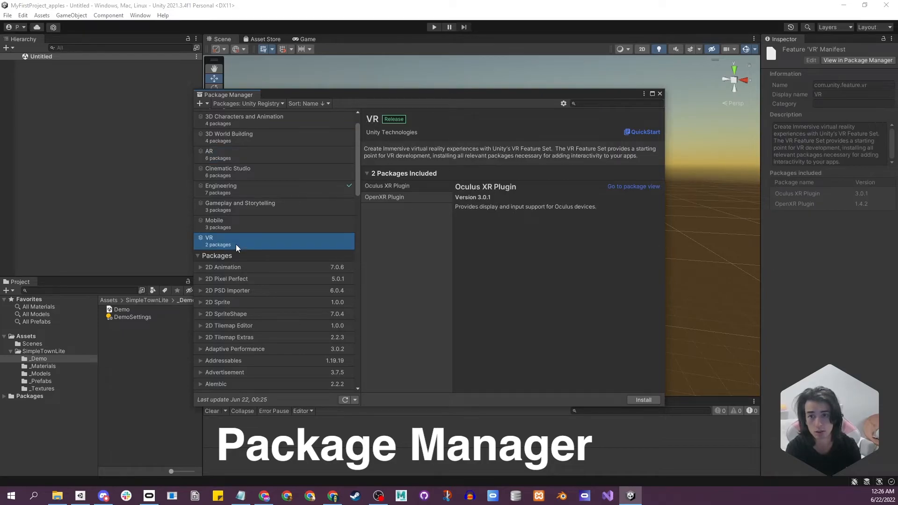
click(237, 168)
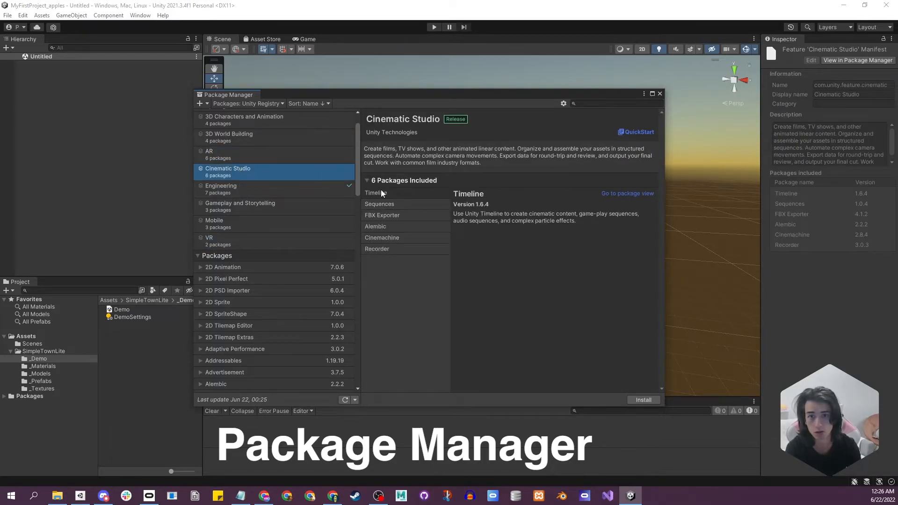
scroll(262, 161, down, 3)
scroll(256, 187, down, 6)
scroll(255, 254, up, 10)
Show My Assets in the Package Manager and sort them by Purchased date ↑
click(266, 104)
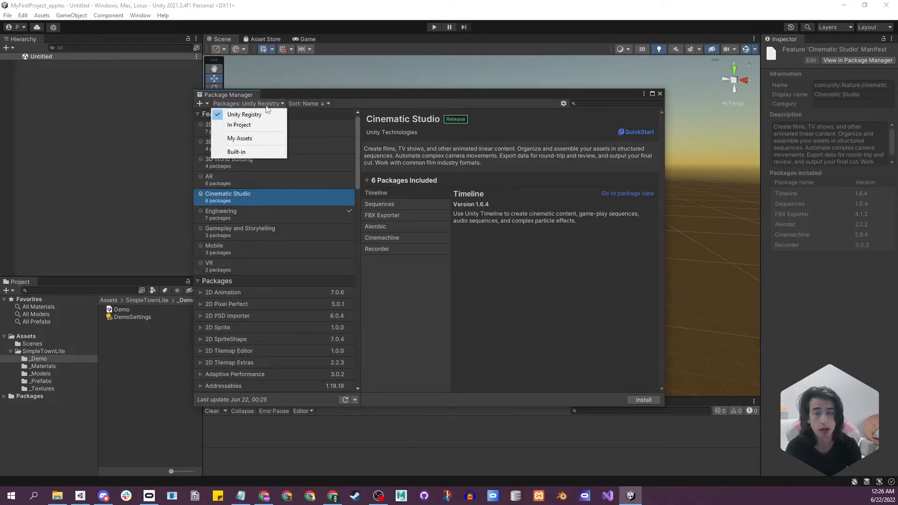
click(242, 141)
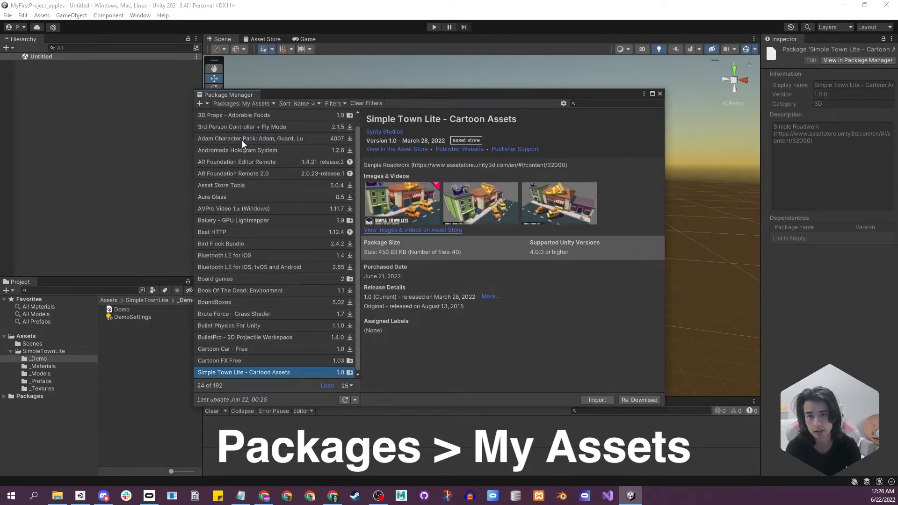
scroll(258, 169, up, 1)
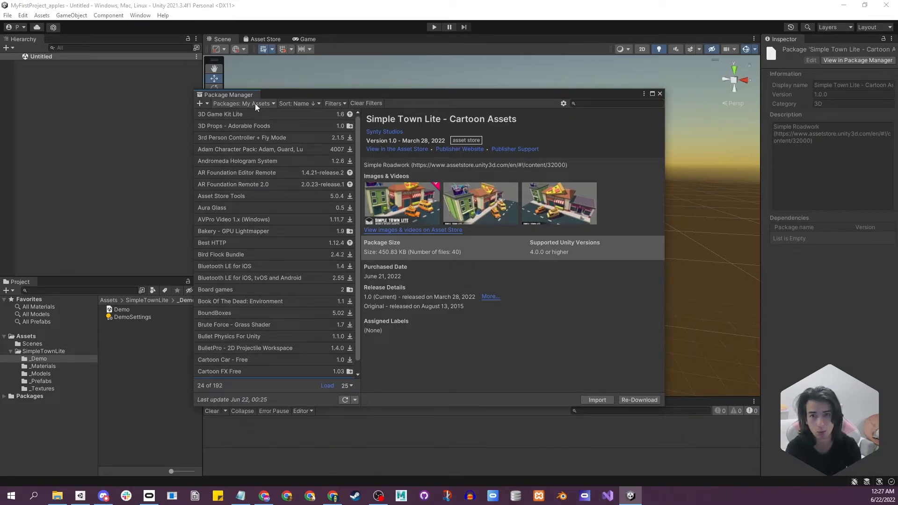
click(301, 105)
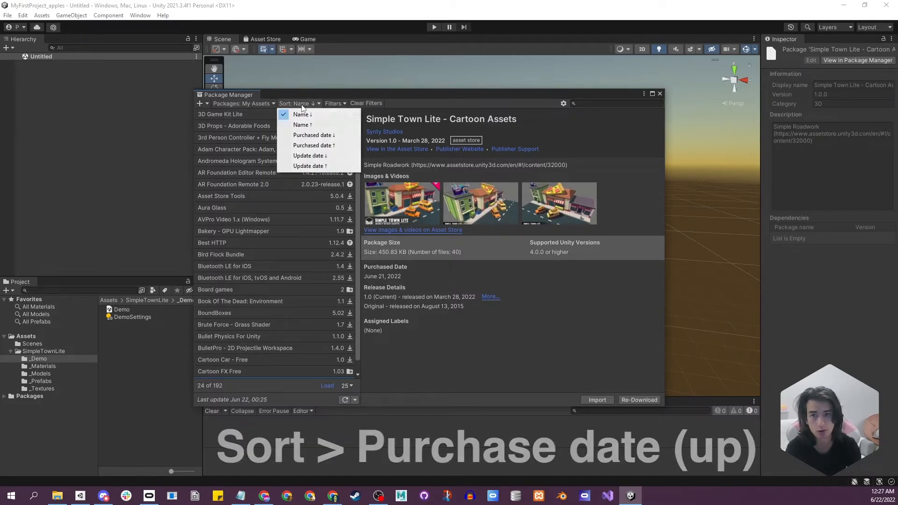
click(312, 145)
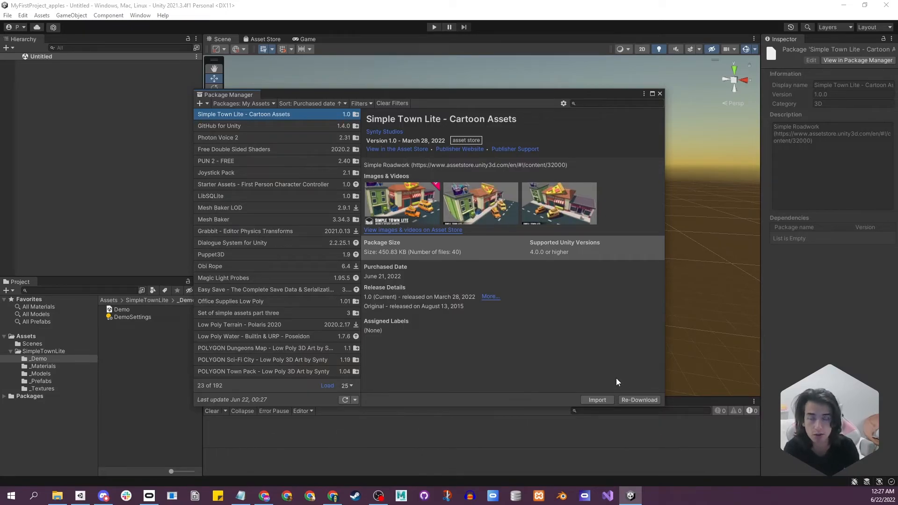
Import the Simple Town Lite - Cartoon Assets package after reviewing its file list, and close the Package Manager
click(591, 400)
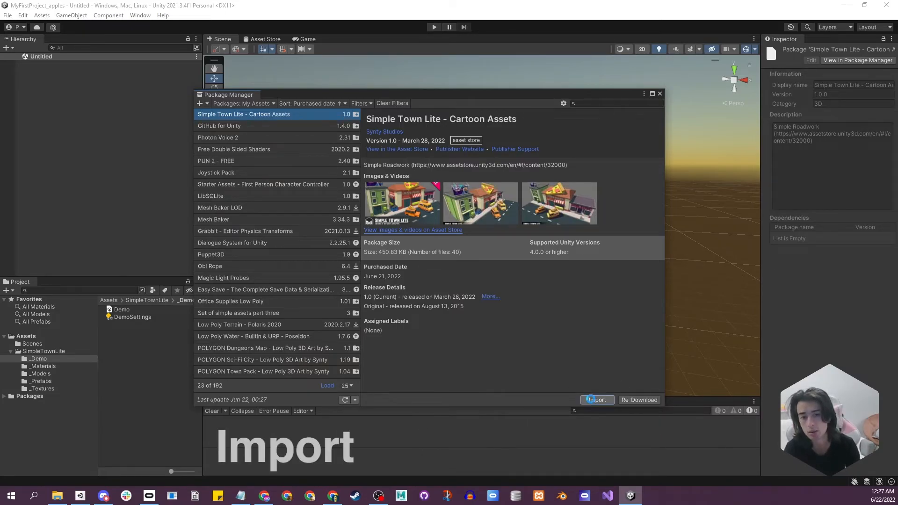
click(659, 93)
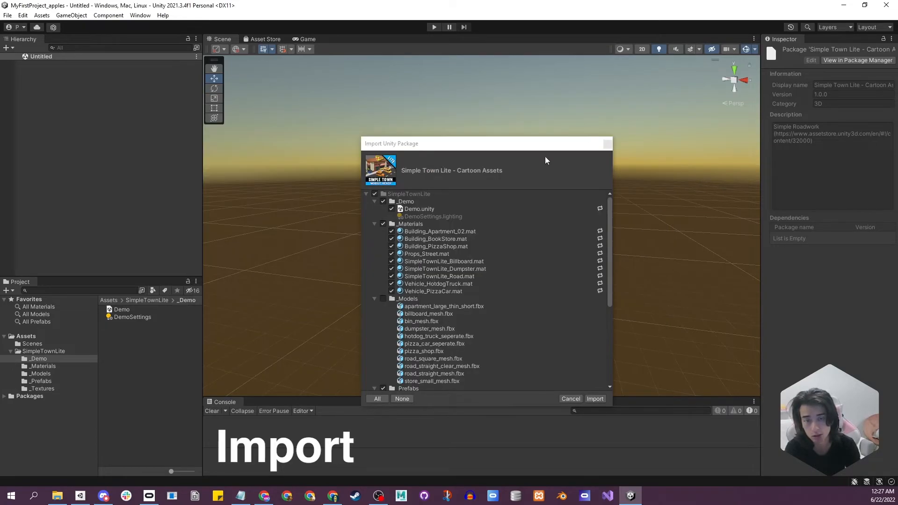
click(498, 144)
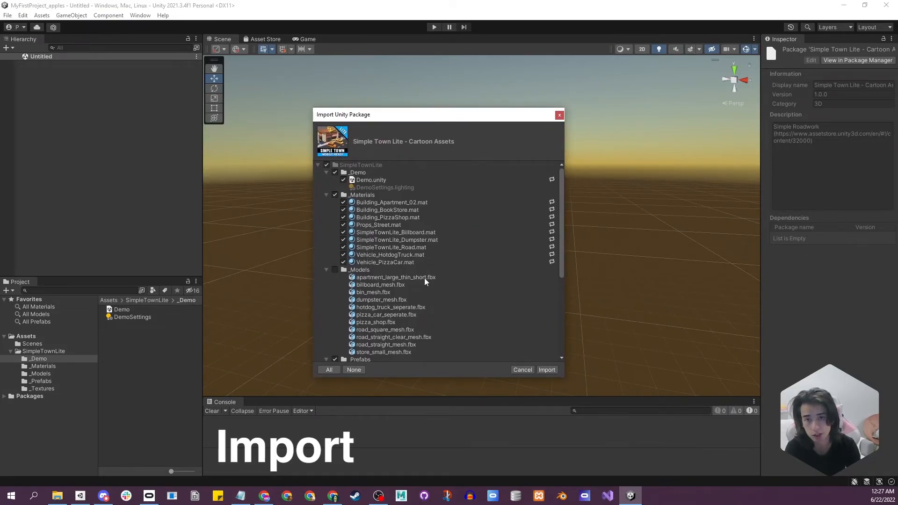
scroll(393, 246, down, 5)
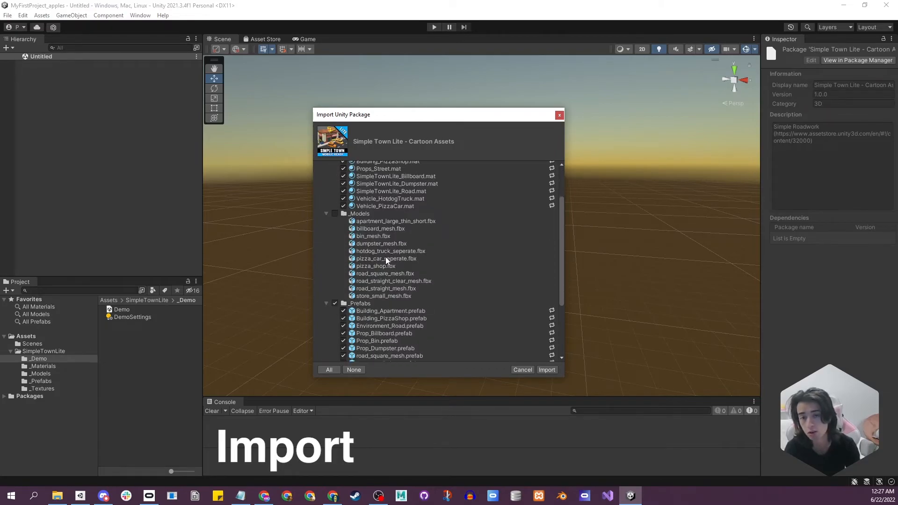
scroll(369, 270, down, 5)
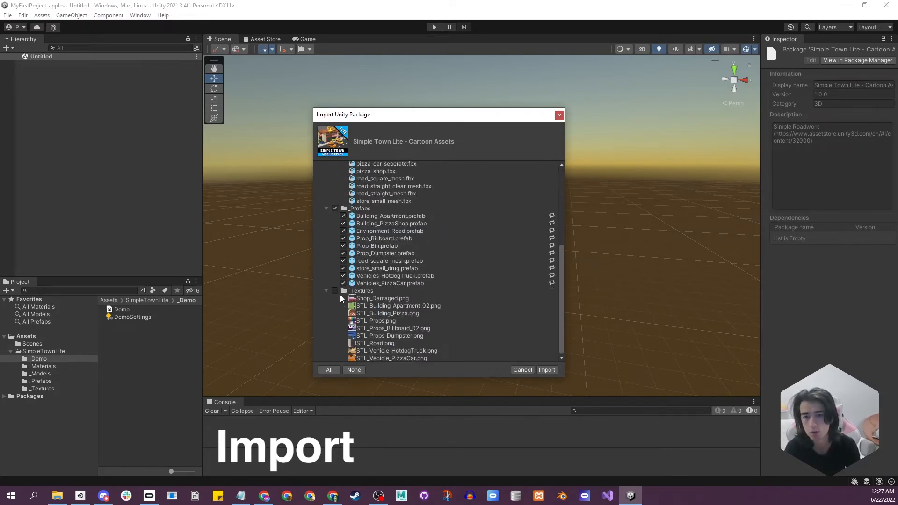
scroll(341, 201, up, 6)
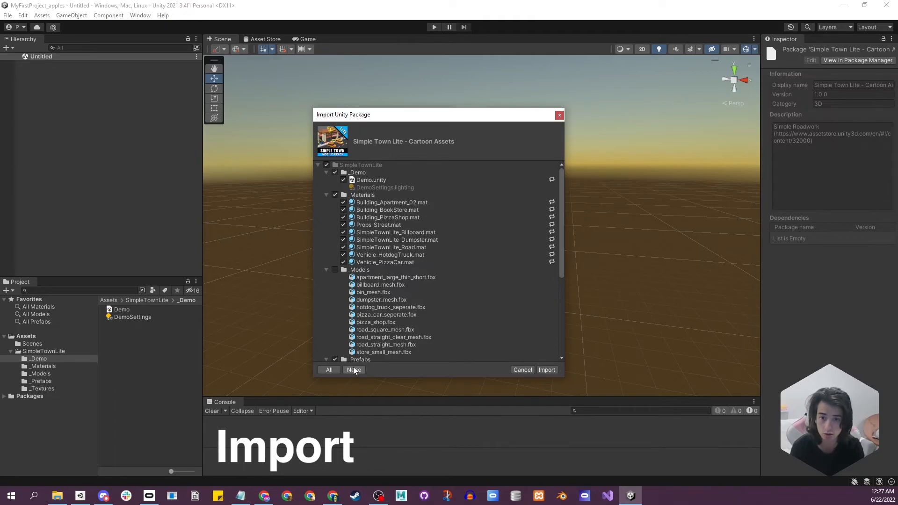
click(335, 173)
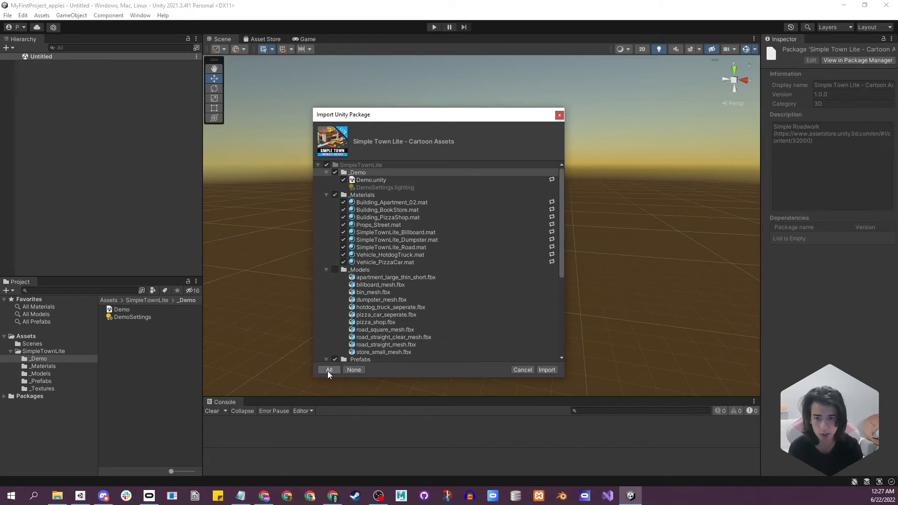
click(555, 368)
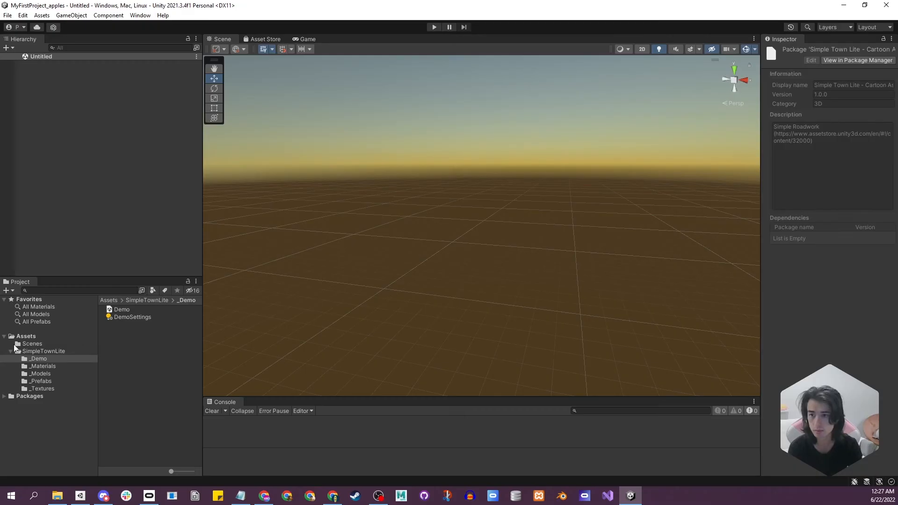
Look through the project's Assets, Scenes and SimpleTownLite folders and open the Demo scene from the _Demo folder
click(17, 338)
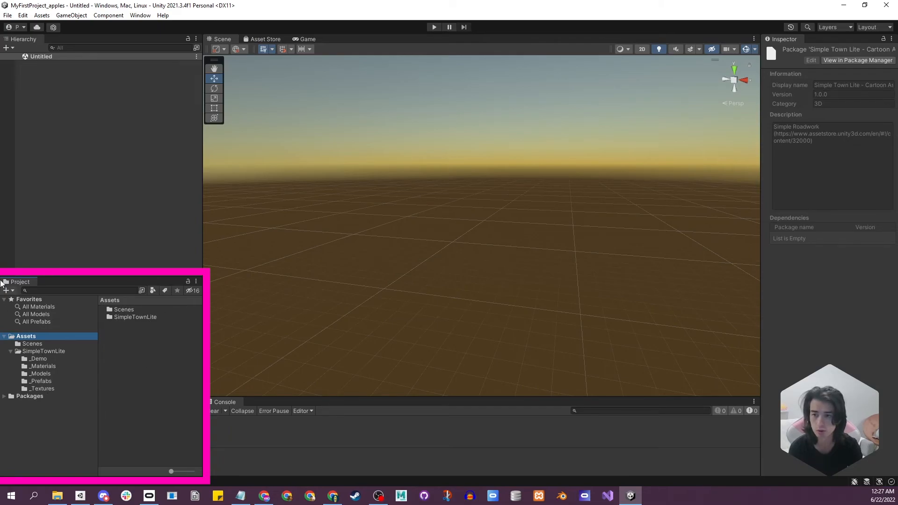
mouse_move(16, 282)
mouse_down()
mouse_move(46, 237)
mouse_move(102, 341)
mouse_move(33, 279)
mouse_up()
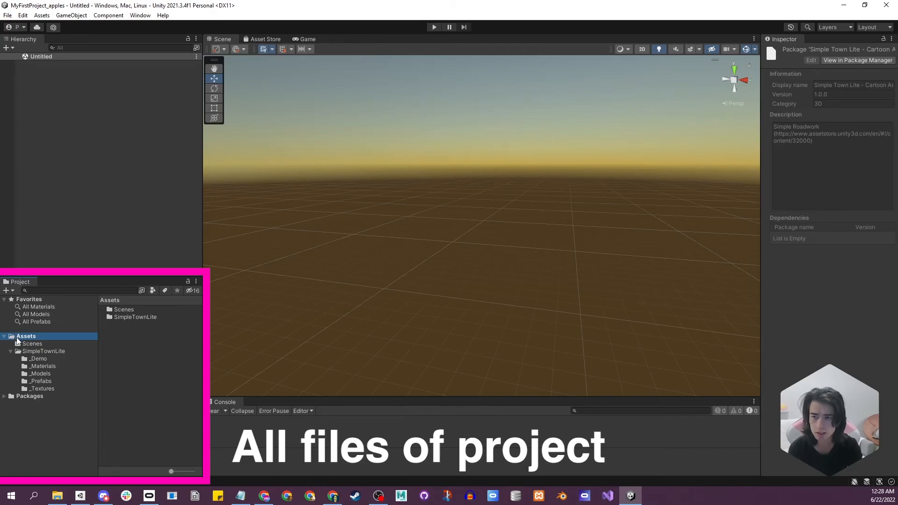
click(26, 344)
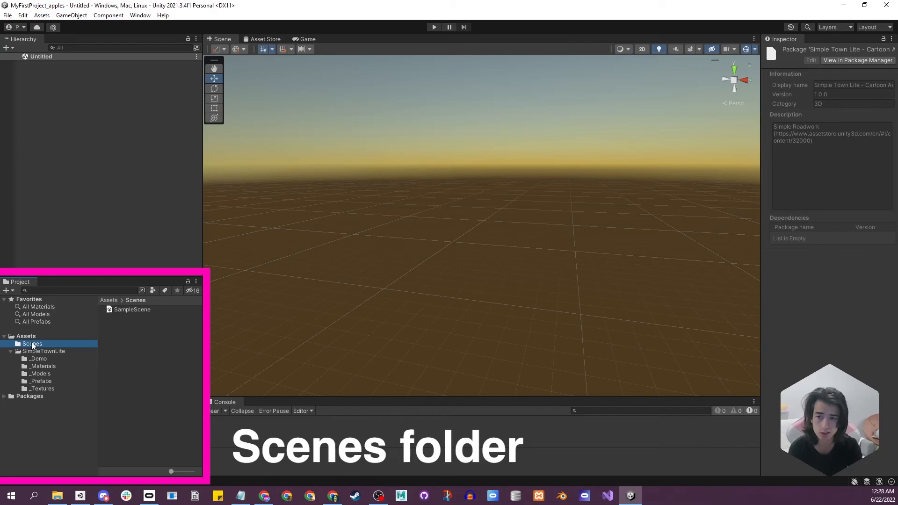
click(28, 352)
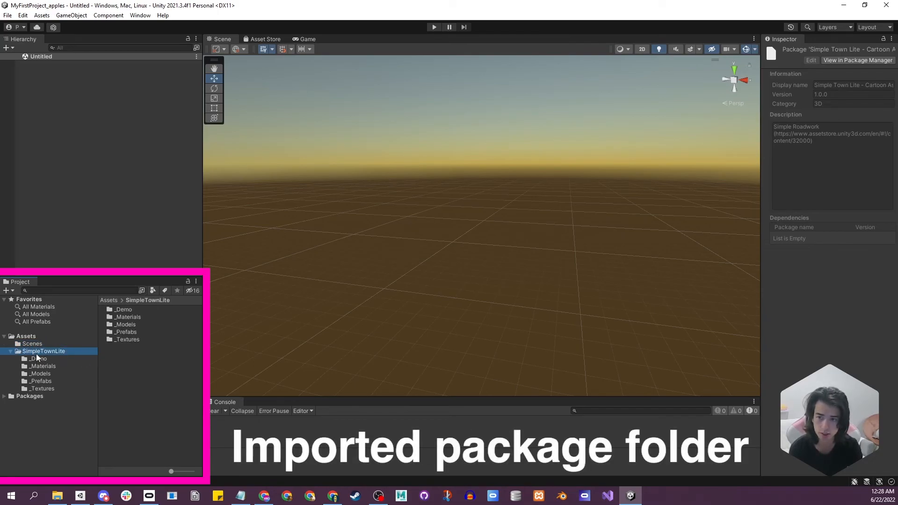
click(38, 359)
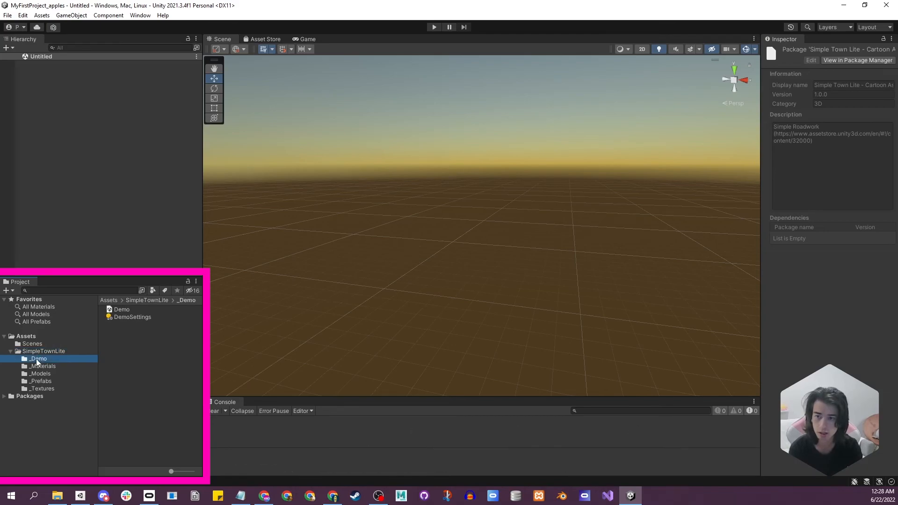
double_click(123, 313)
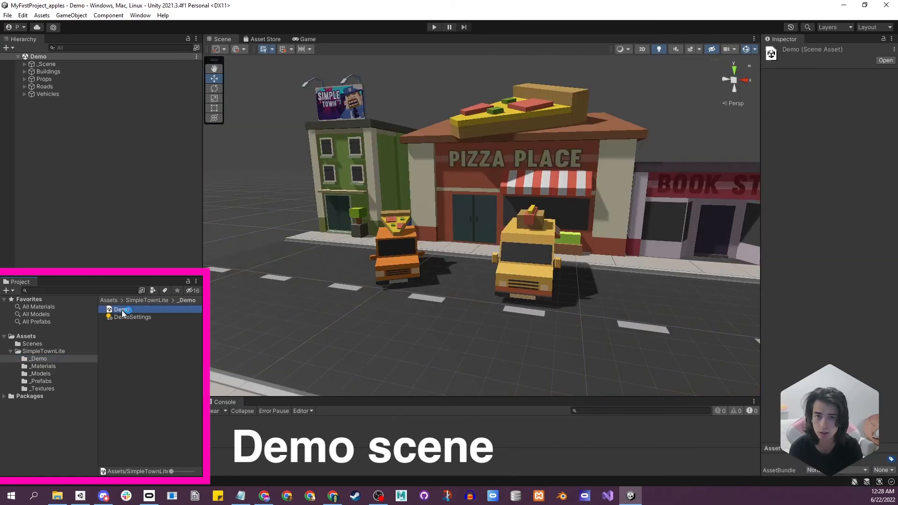